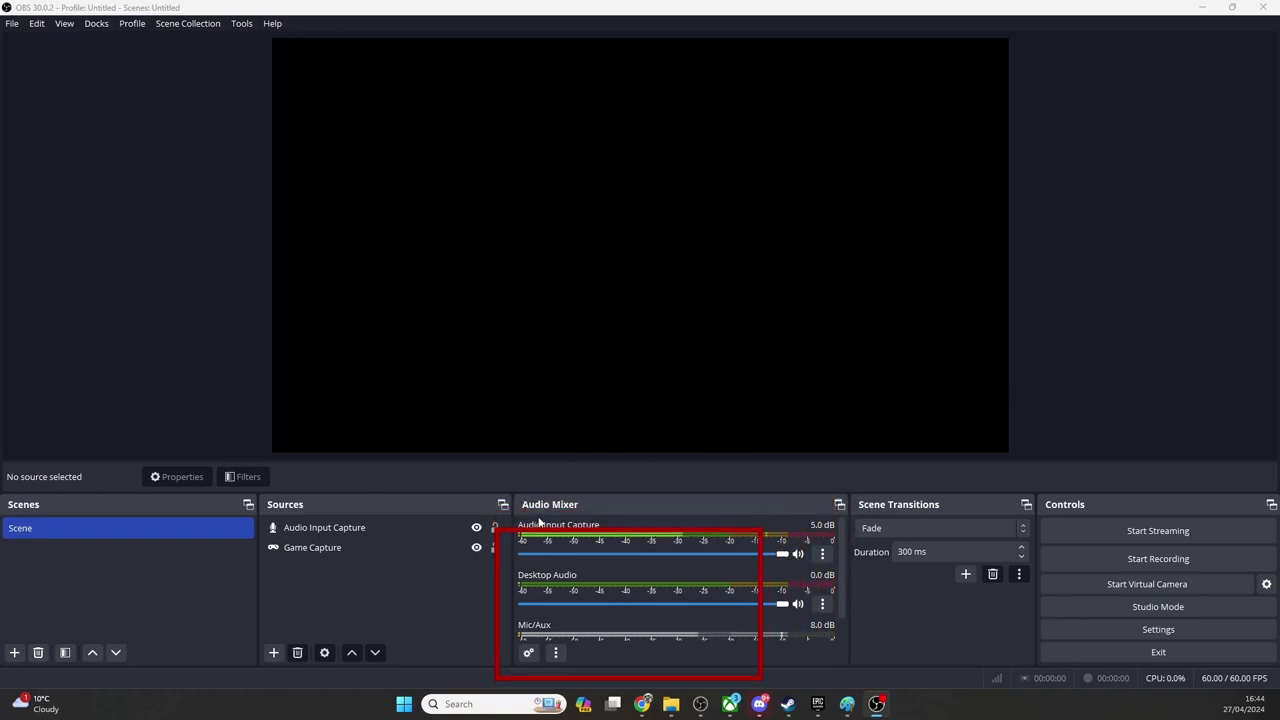
# - In Advanced Audio Properties, take Audio Input Capture off track 1 and Desktop Audio off track 2
pyautogui.click(529, 655)
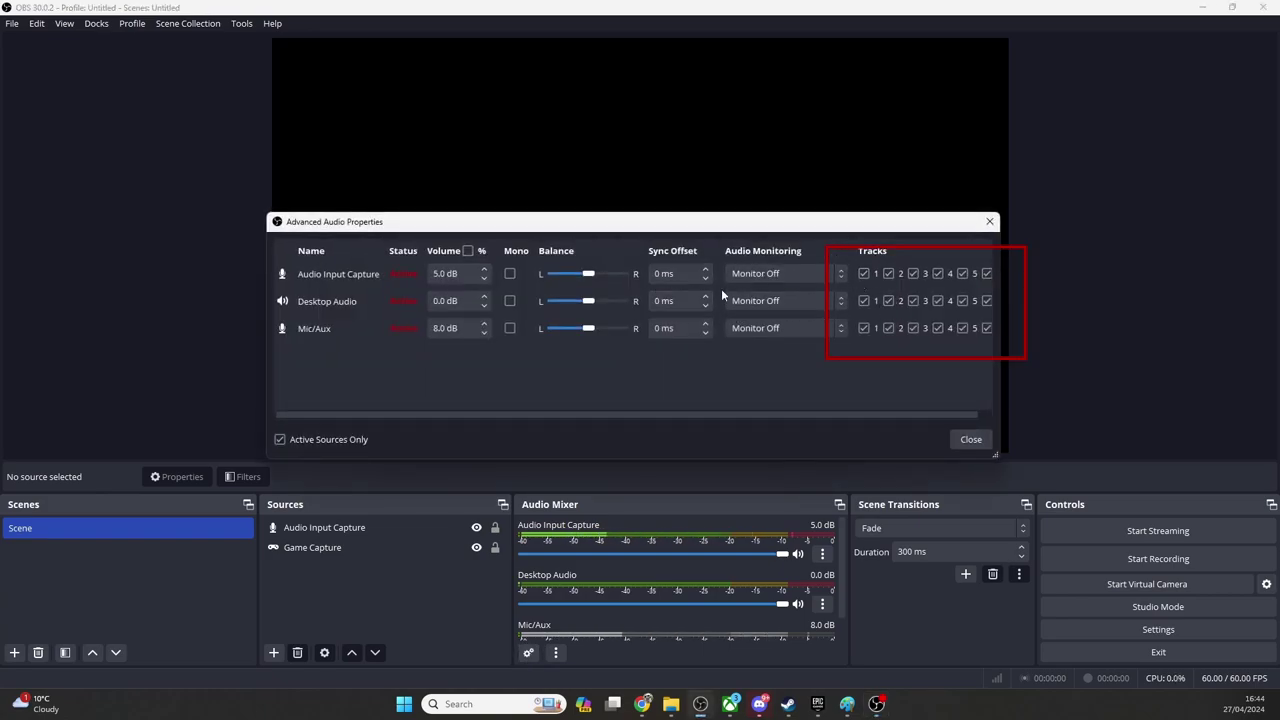
pyautogui.click(864, 274)
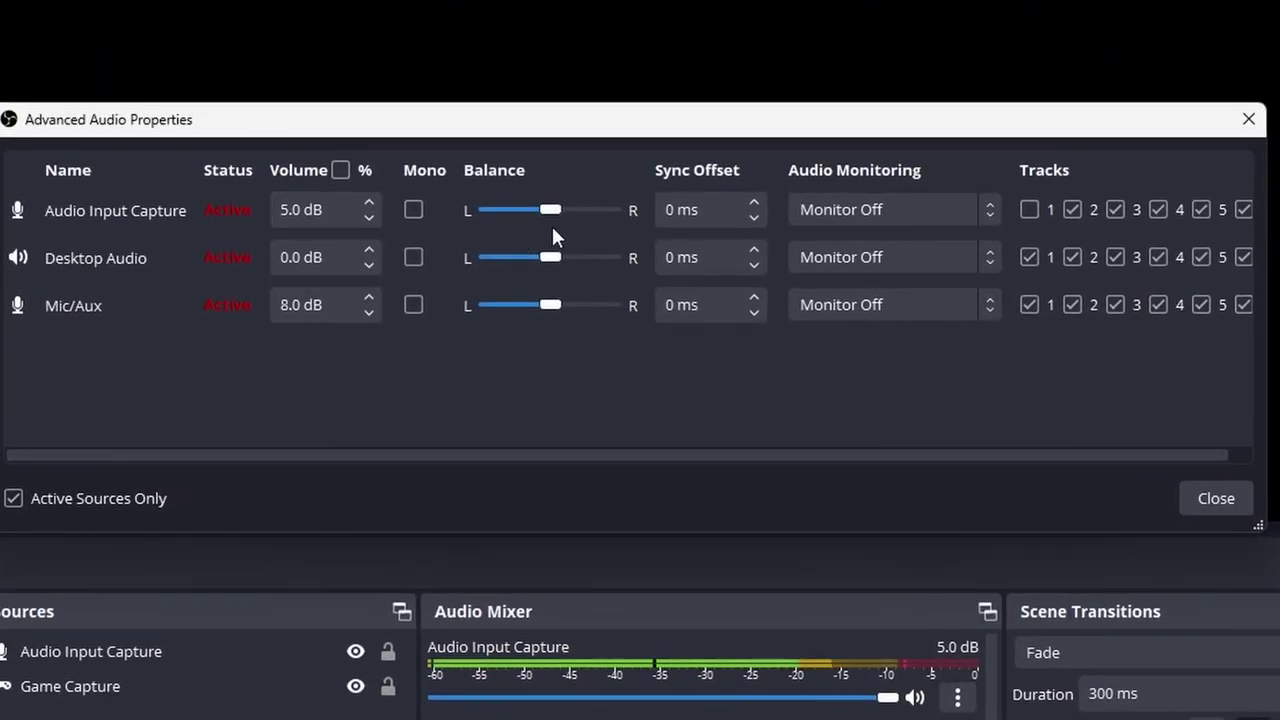
pyautogui.click(1073, 258)
pyautogui.click(1052, 262)
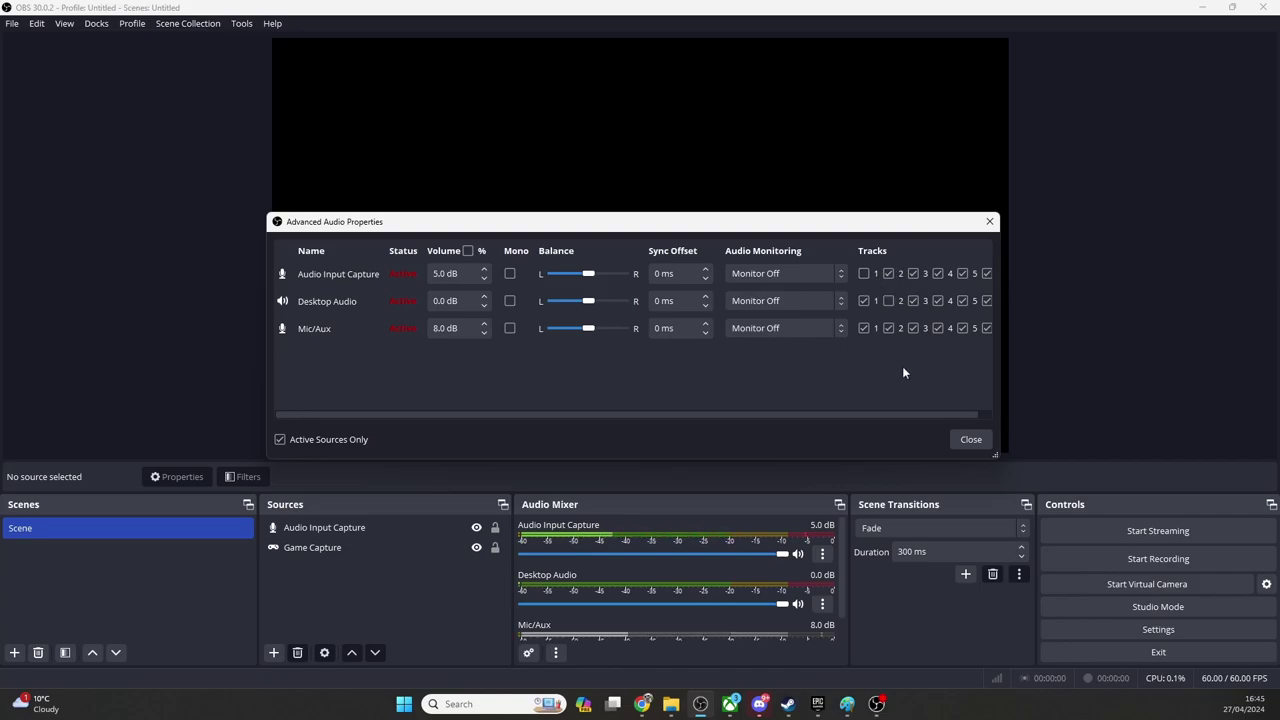
# - Close the audio properties and enable recording Audio Tracks 1 and 2 in Output settings
pyautogui.click(967, 442)
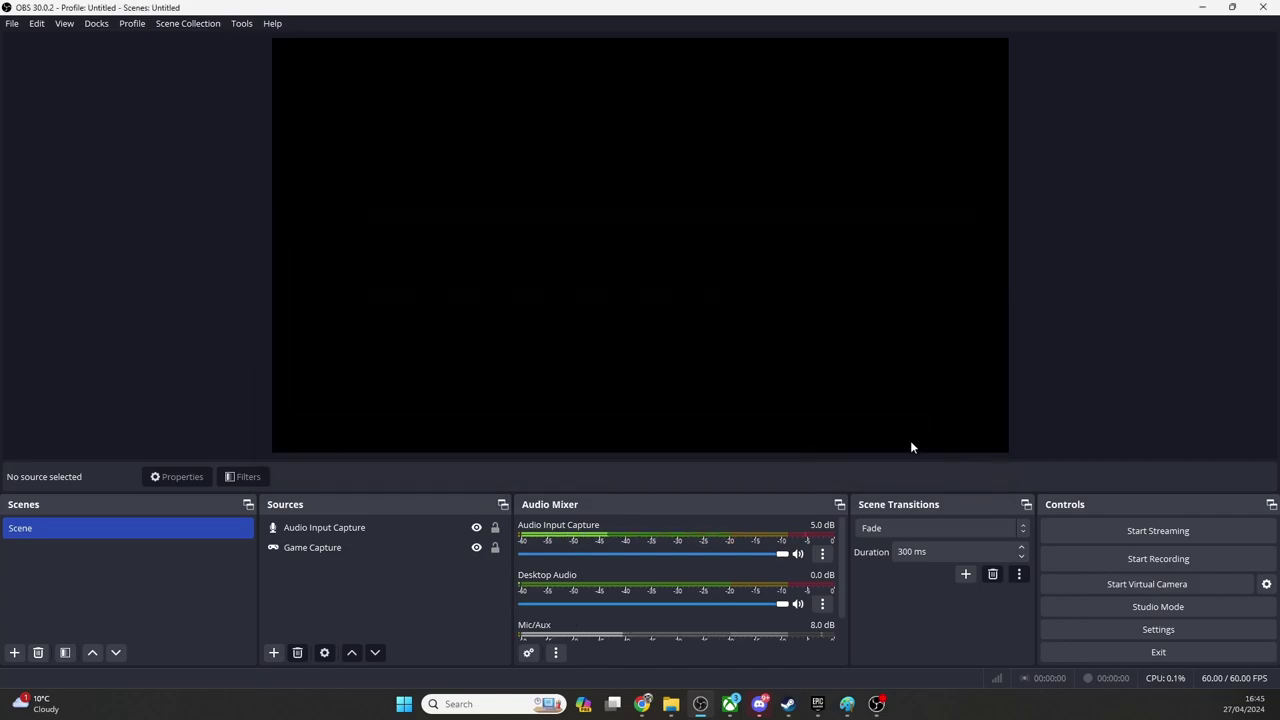
pyautogui.click(1158, 630)
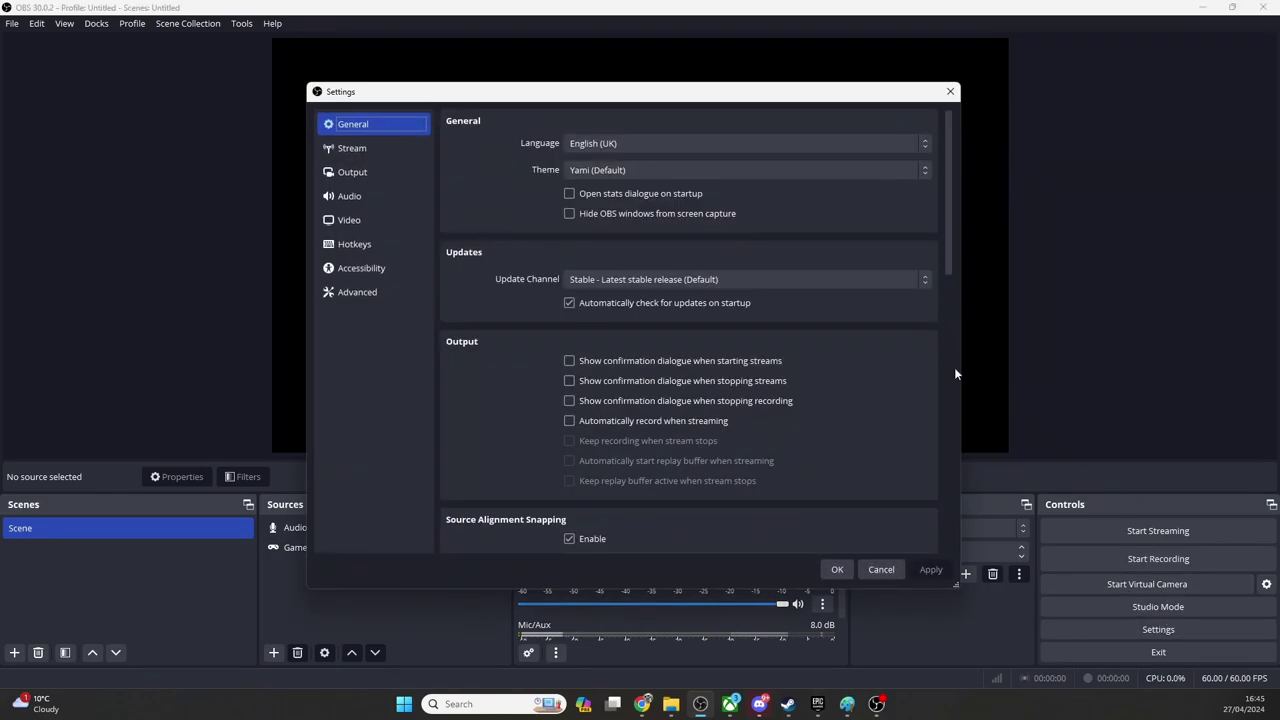
pyautogui.click(348, 173)
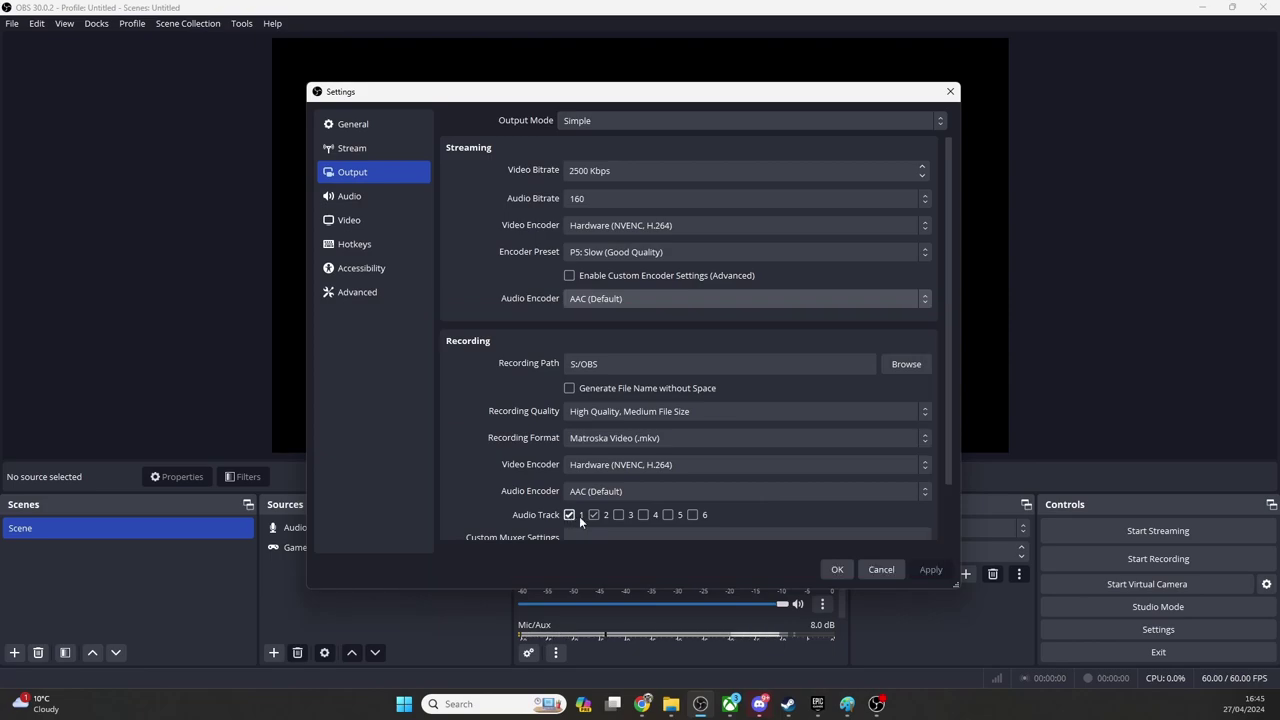
pyautogui.click(836, 570)
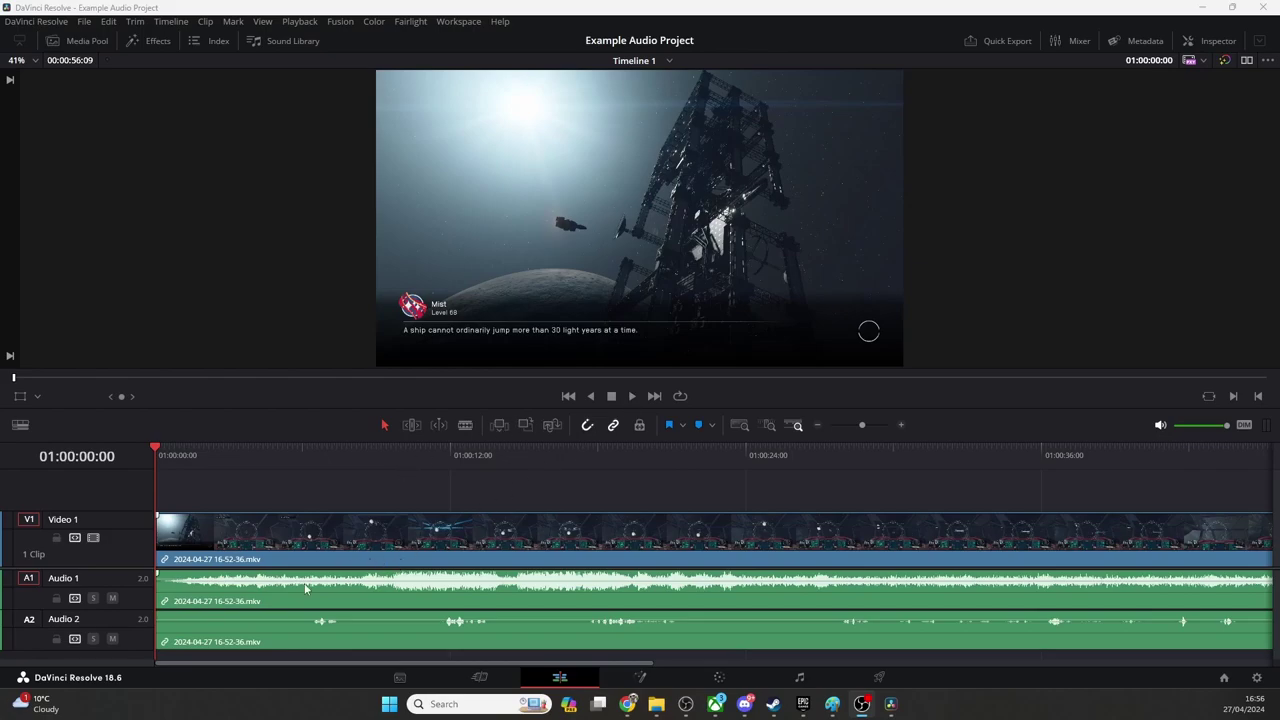
# - Raise the Audio 2 clip's volume line and play the timeline to check it
pyautogui.moveTo(180, 628); pyautogui.dragTo(180, 614)
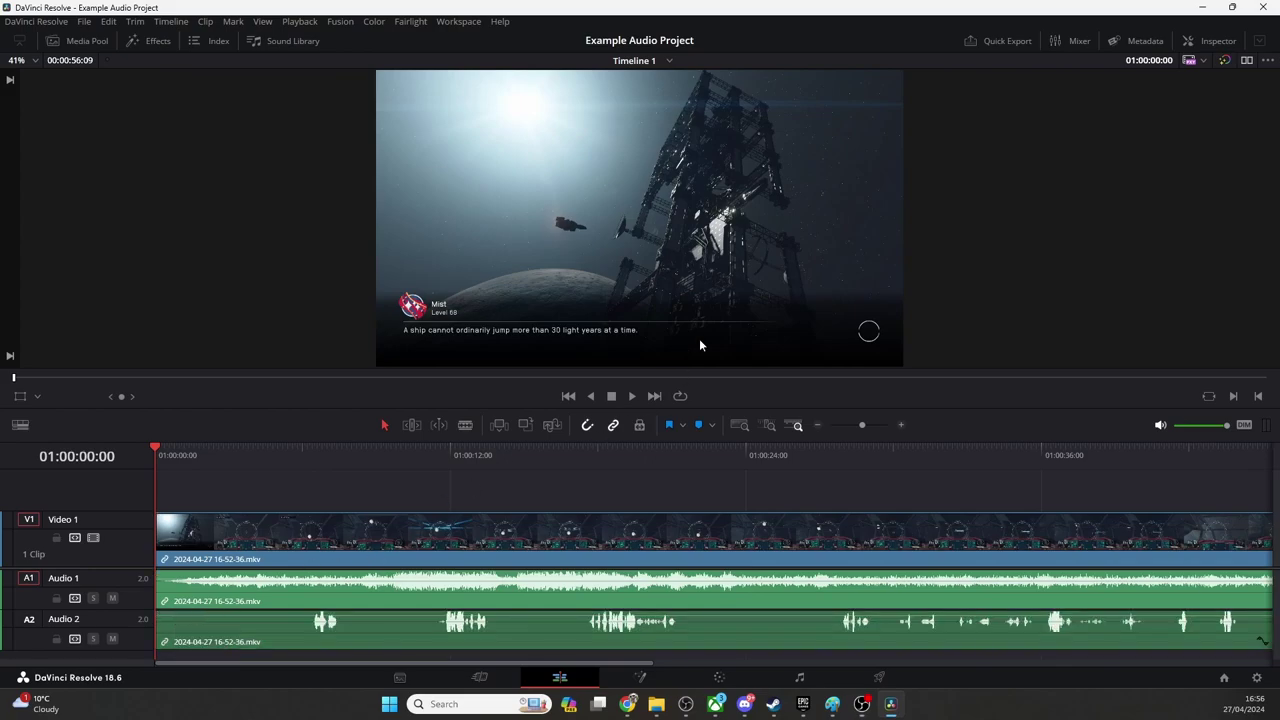
pyautogui.click(632, 397)
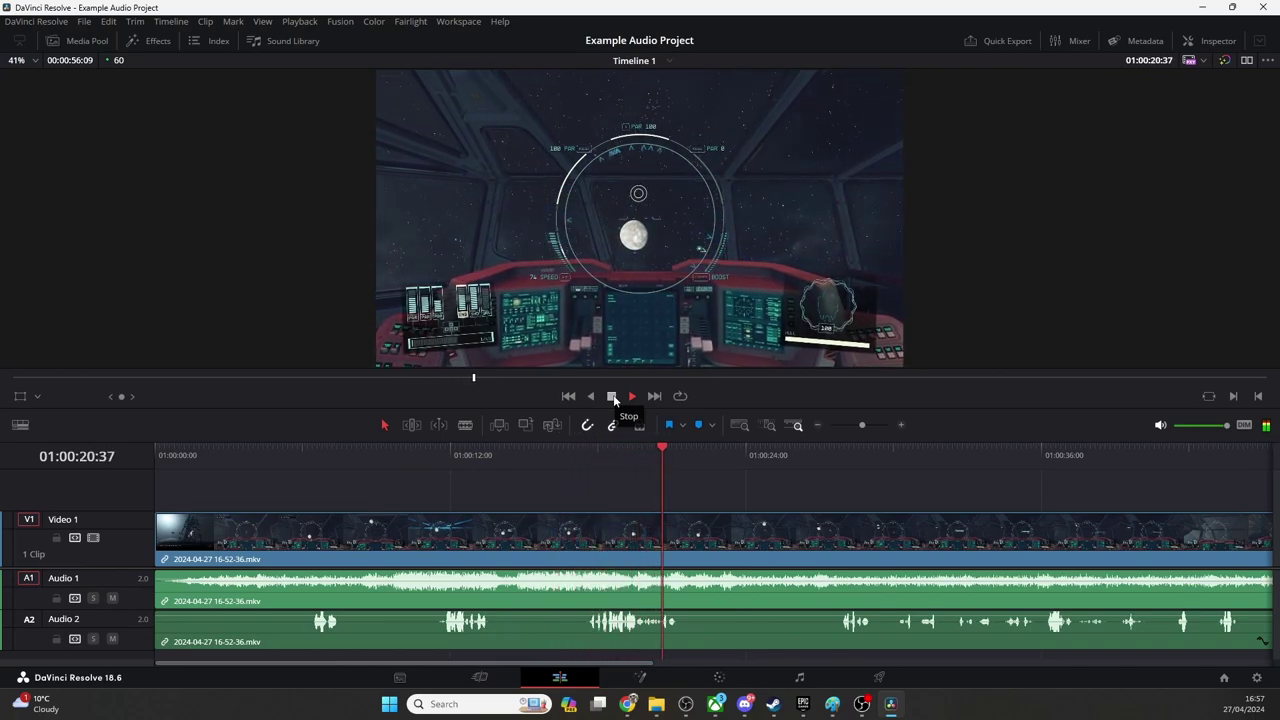
# - Move the playhead back to about 17 seconds, replay, and select the linked clips
pyautogui.click(615, 399)
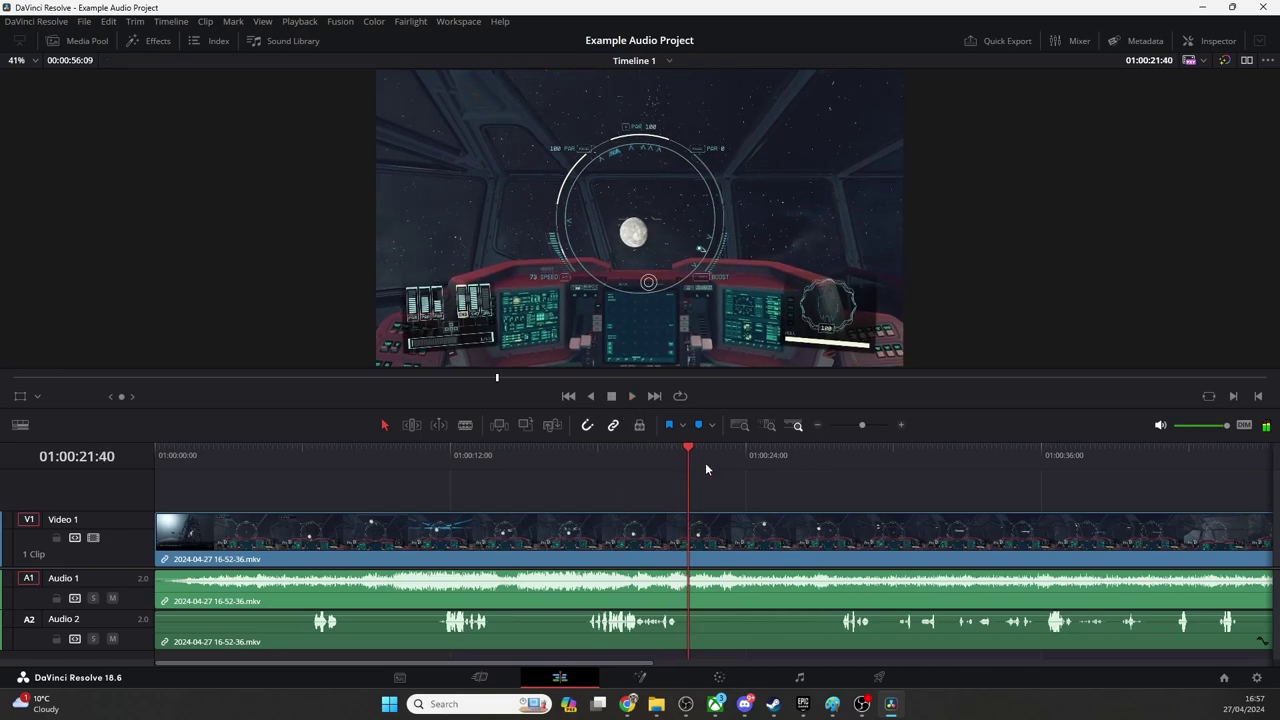
pyautogui.moveTo(705, 469); pyautogui.dragTo(575, 468)
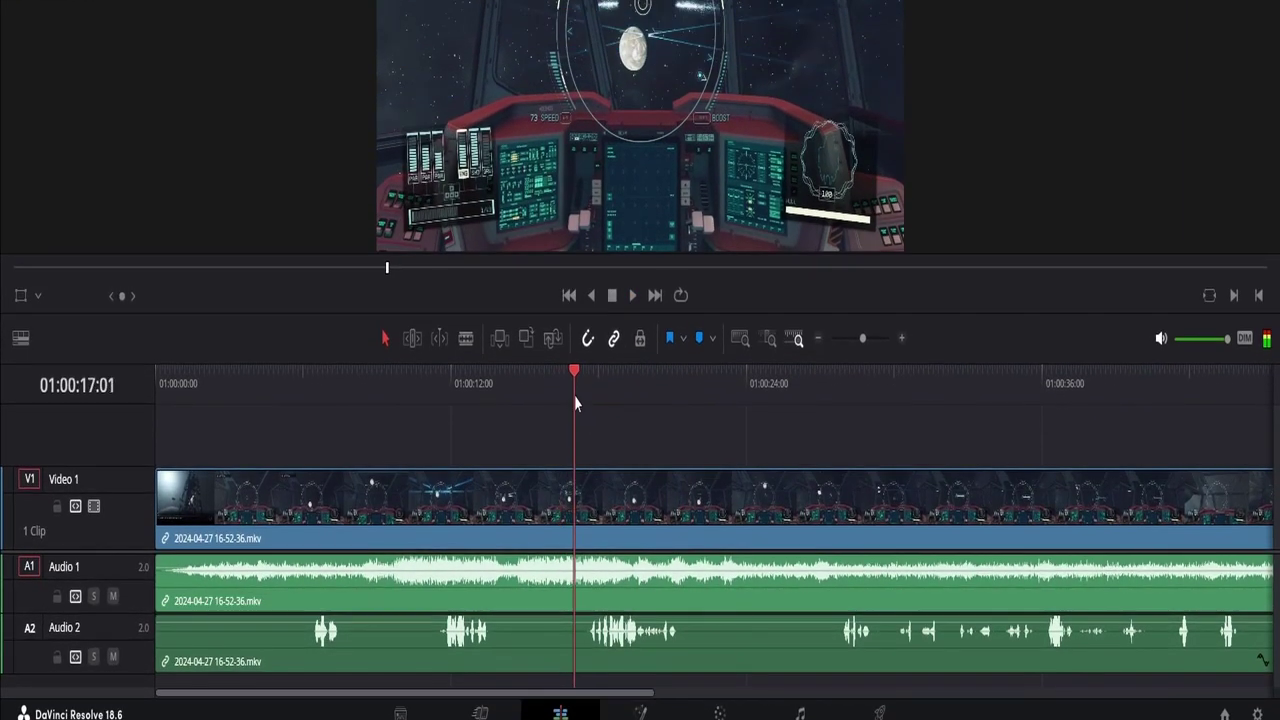
pyautogui.press('space')
pyautogui.click(578, 634)
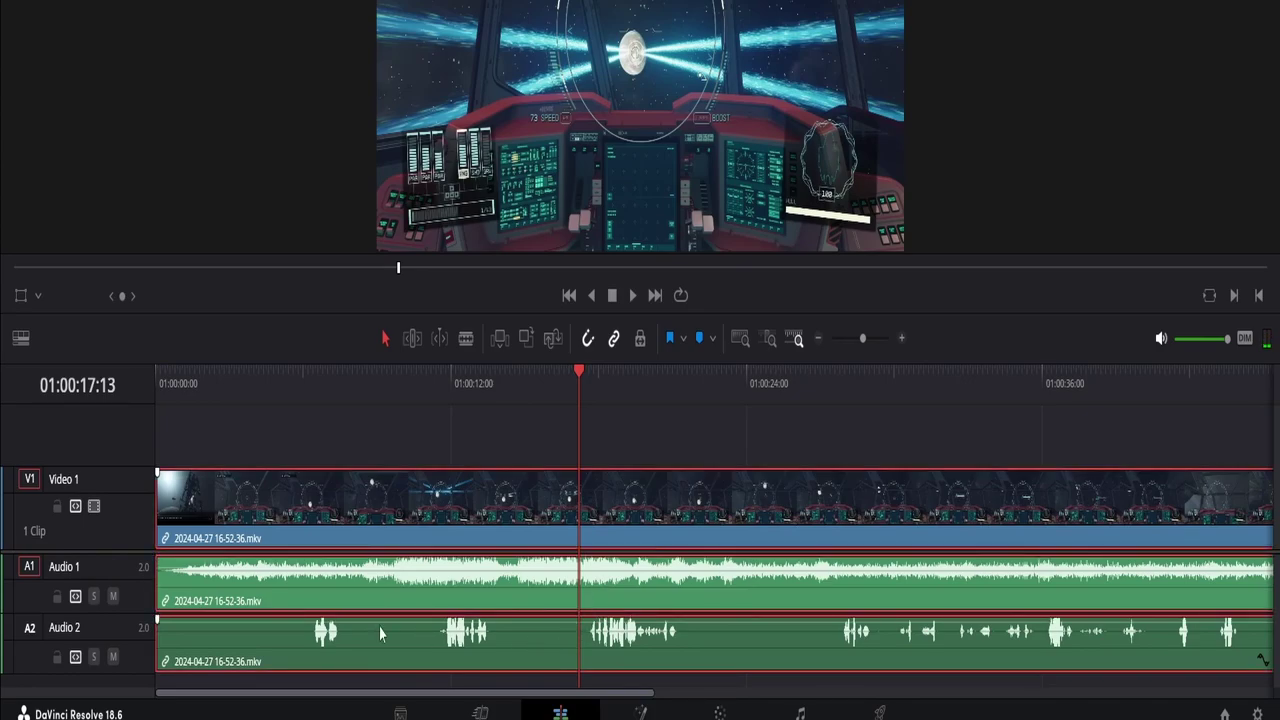
# - Rename audio track A2 to Voiceover and A1 to Game Audio
pyautogui.doubleClick(85, 634)
pyautogui.write('Voiceover')
pyautogui.doubleClick(80, 568)
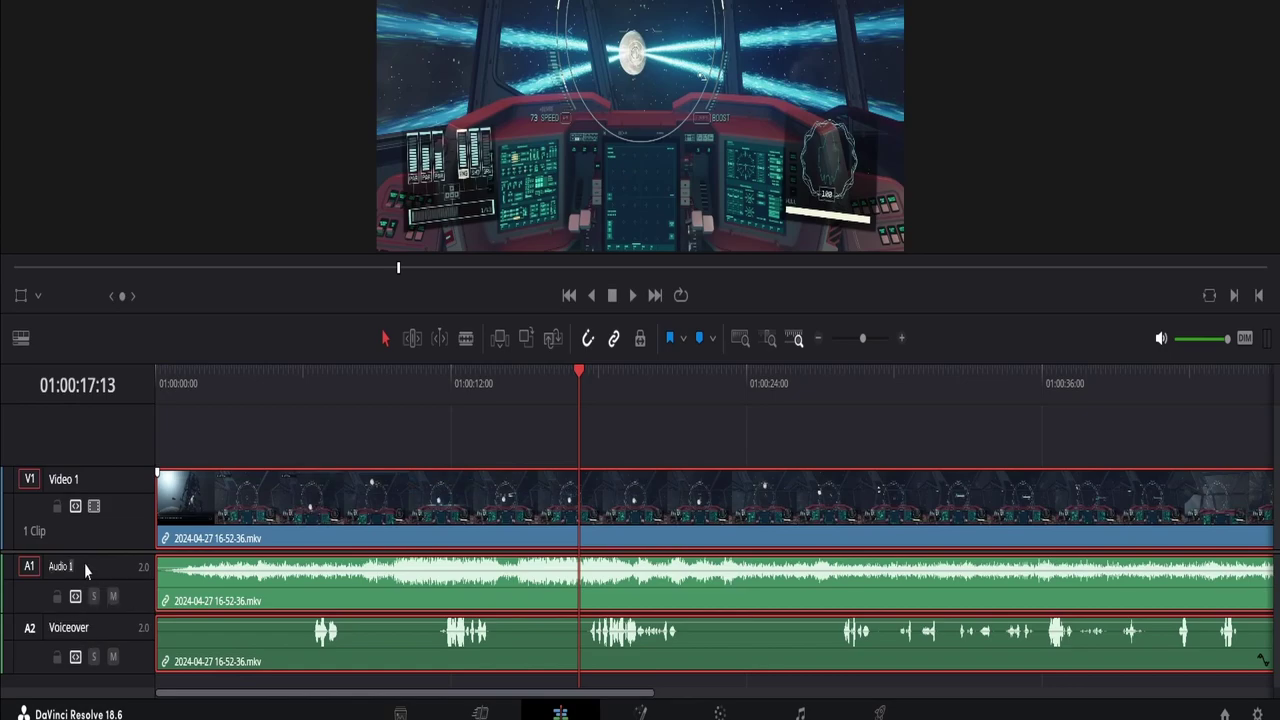
pyautogui.write('Game')
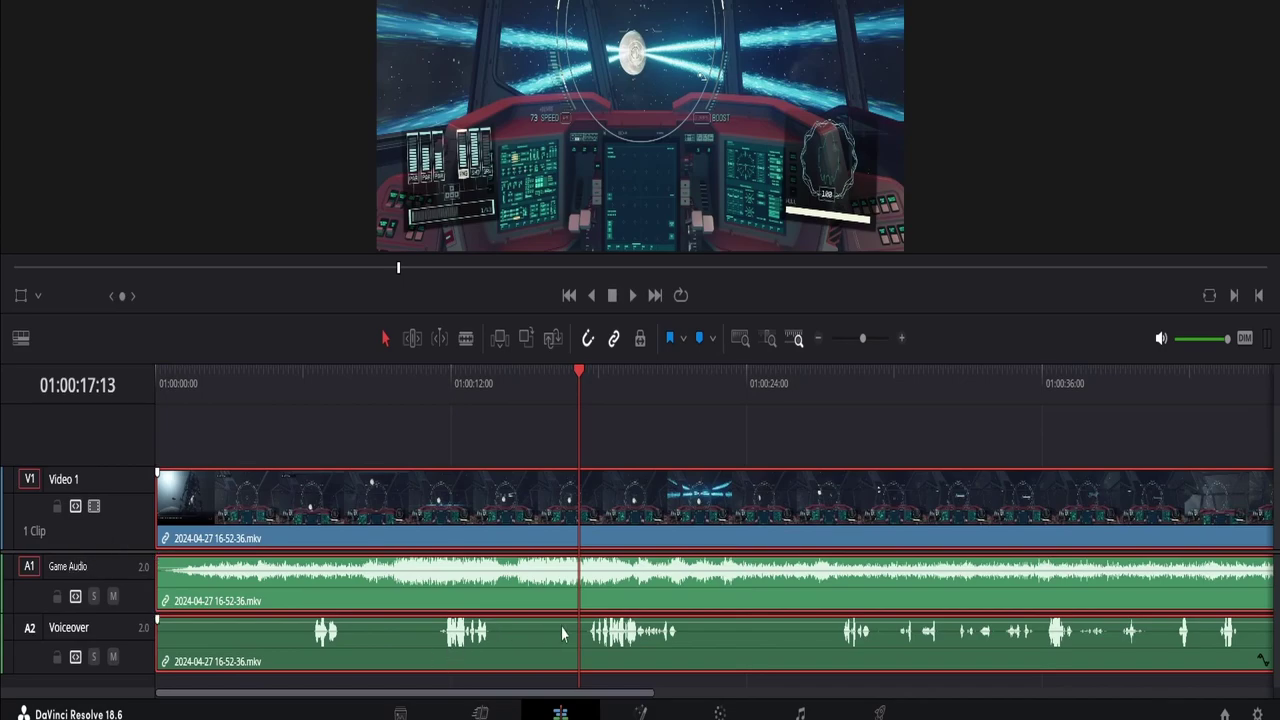
pyautogui.write(' Audio')
pyautogui.press('Return')
# - Unlink the video and audio clips and split the Voiceover clip at the playhead
pyautogui.rightClick(575, 634)
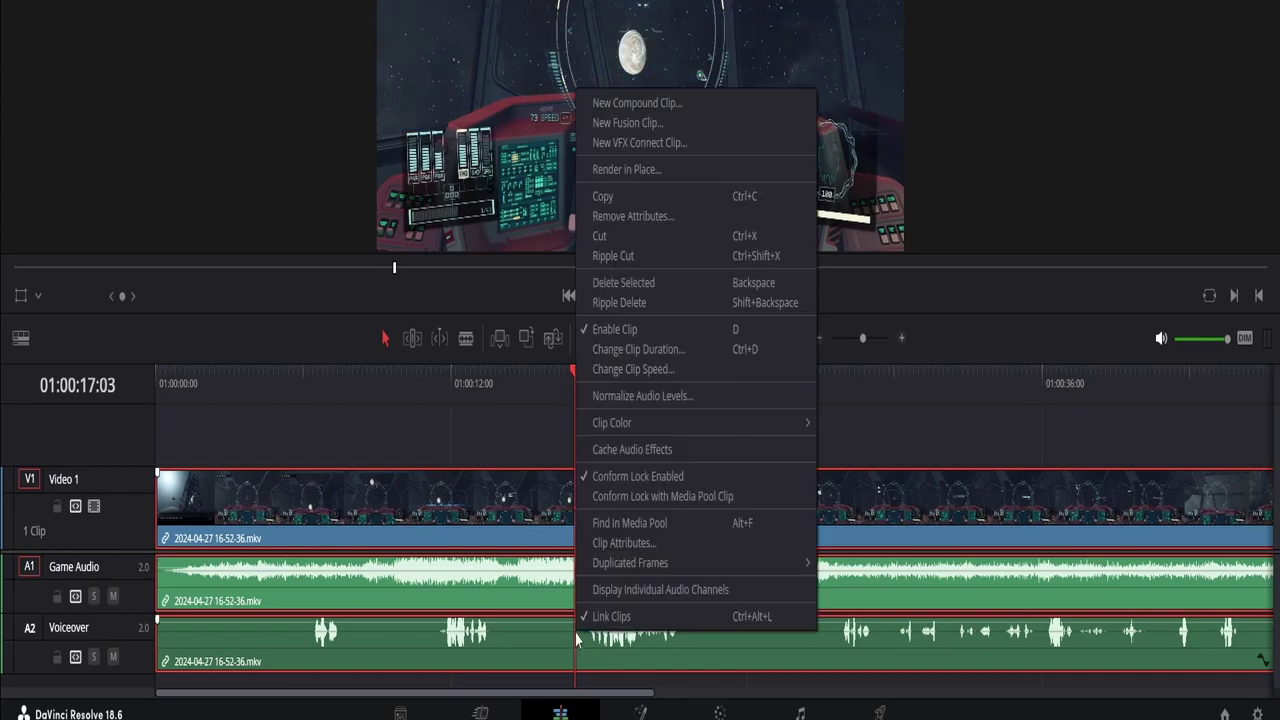
pyautogui.click(627, 618)
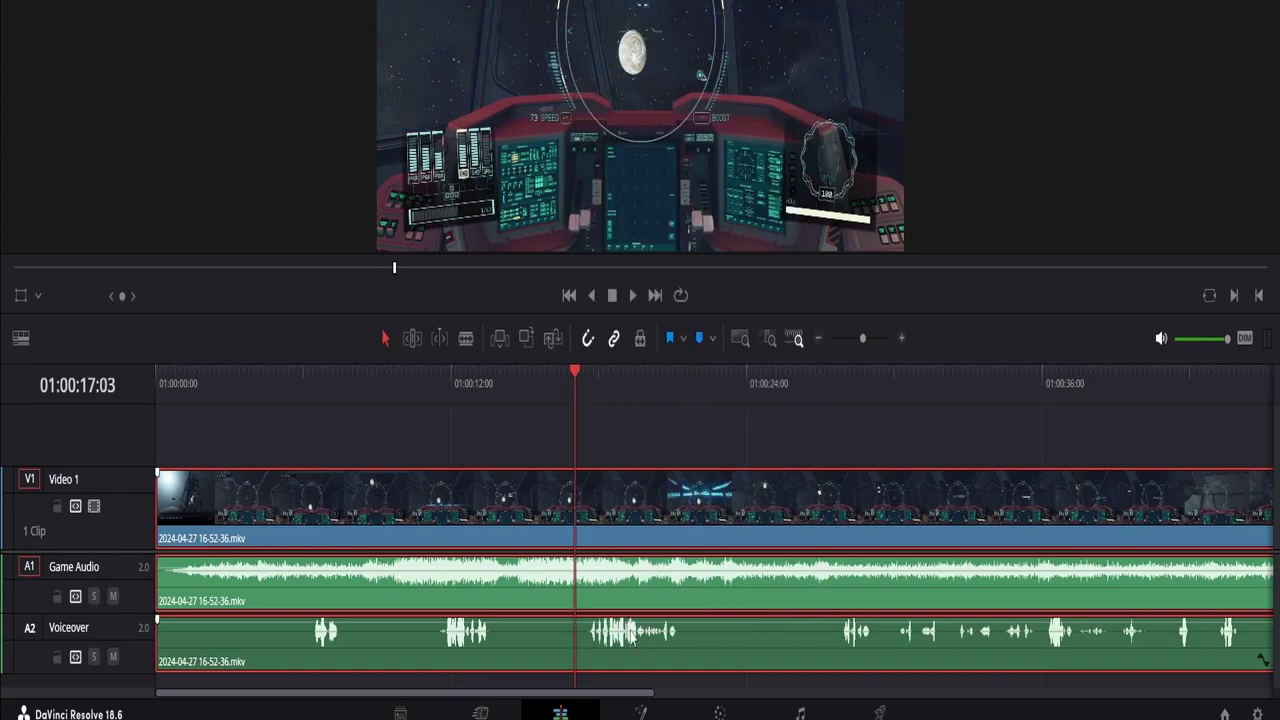
pyautogui.click(627, 683)
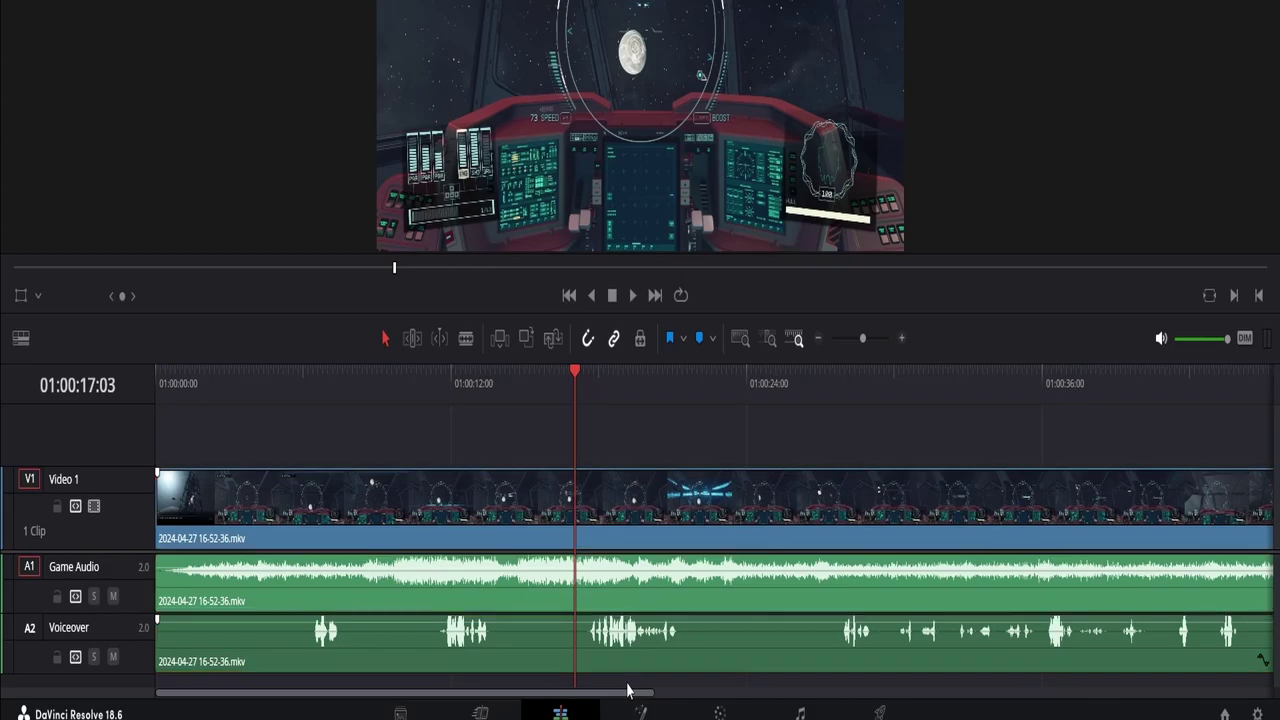
pyautogui.click(577, 632)
pyautogui.hotkey('ctrl', 'b')
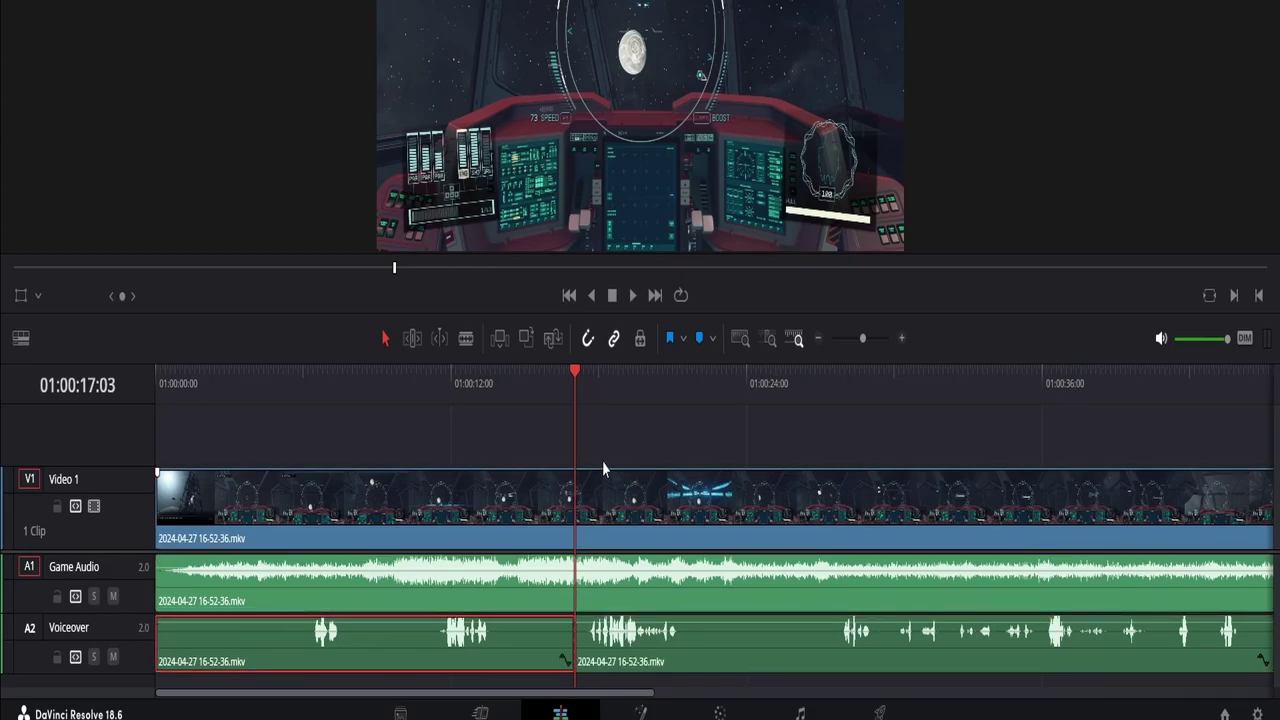
# - Split the Voiceover clip again at 01:00:22:07 to isolate a short piece
pyautogui.click(691, 380)
pyautogui.click(700, 396)
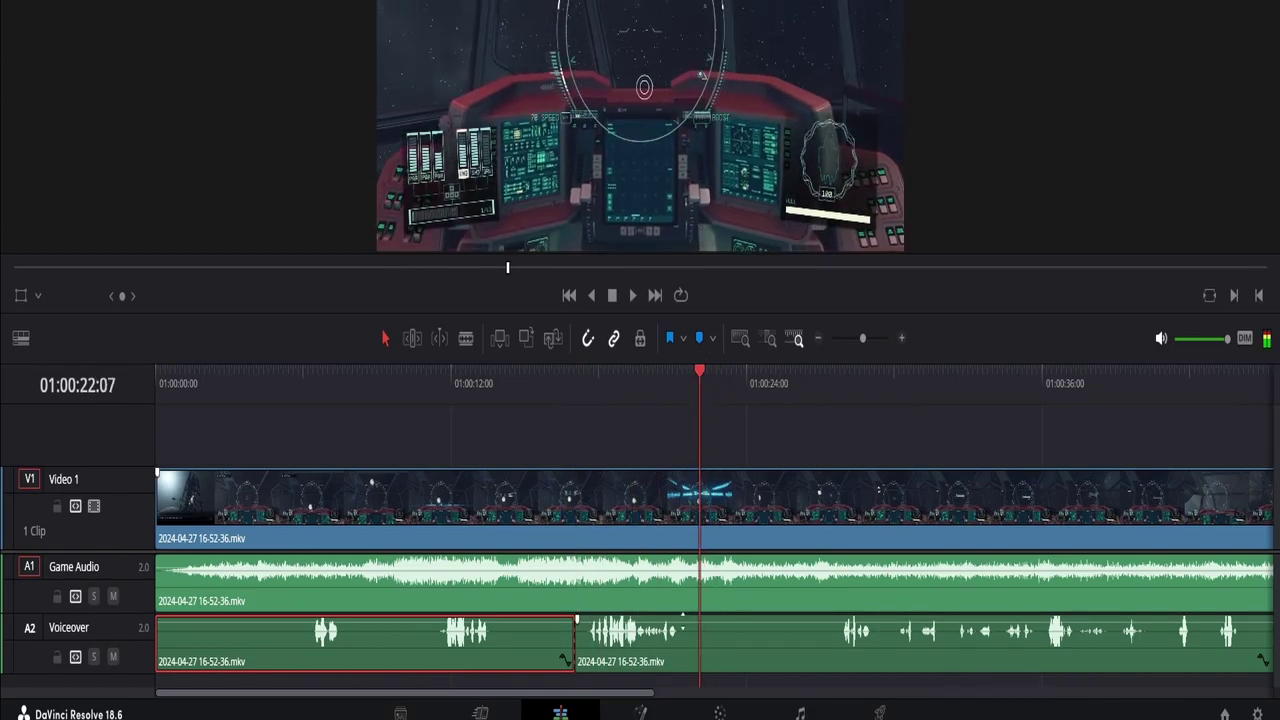
pyautogui.click(695, 647)
pyautogui.hotkey('ctrl', 'b')
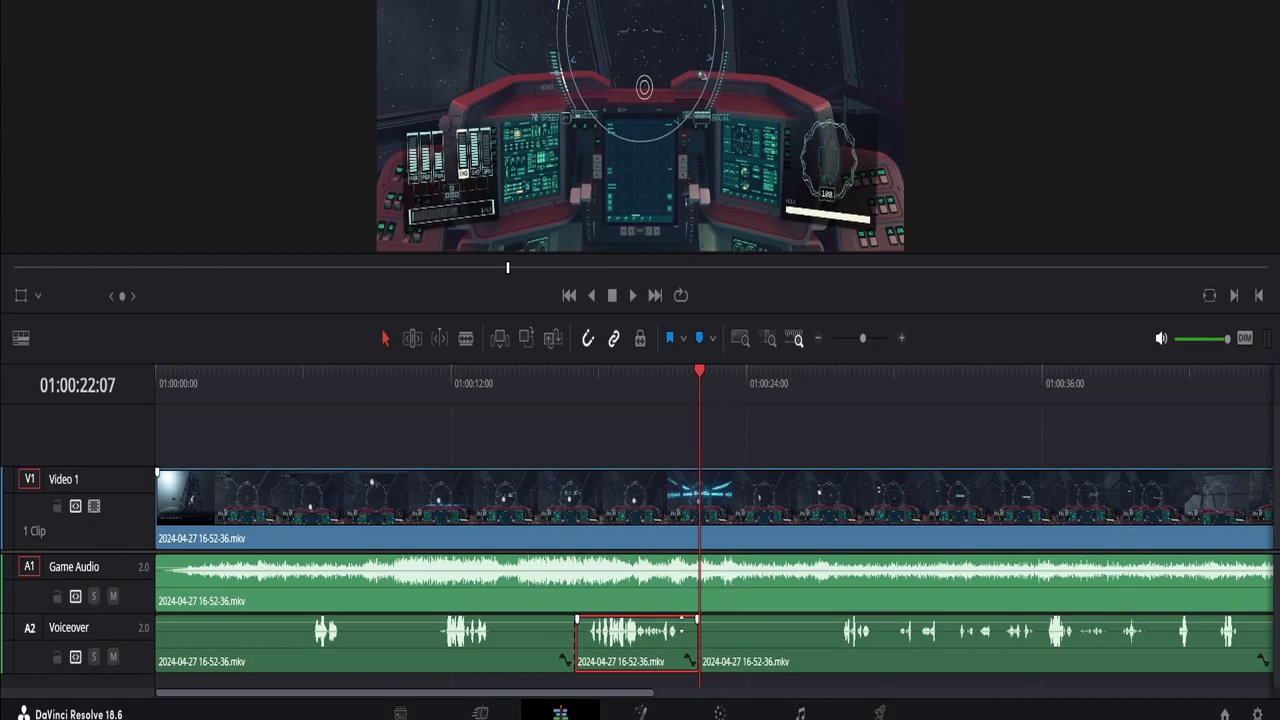
# - Lower the isolated Voiceover piece to -11.36 dB and play it back
pyautogui.moveTo(682, 628); pyautogui.dragTo(681, 637)
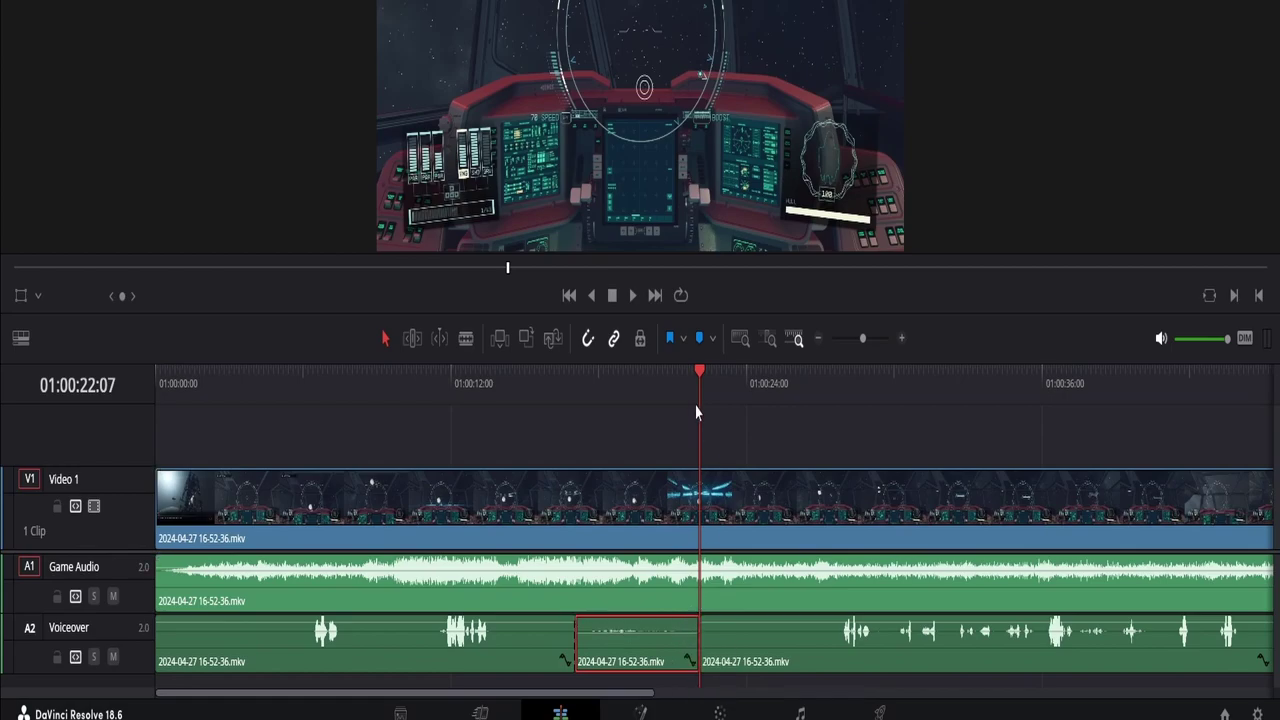
pyautogui.moveTo(586, 381); pyautogui.dragTo(588, 381)
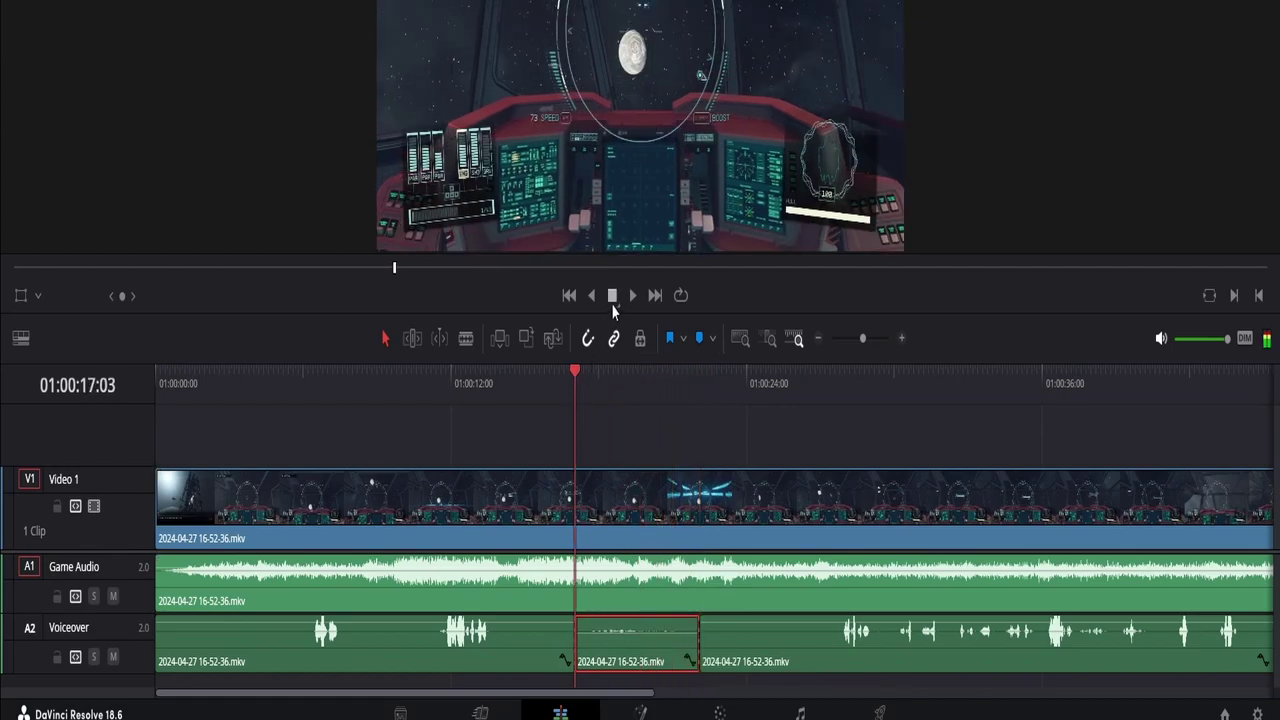
pyautogui.press('space')
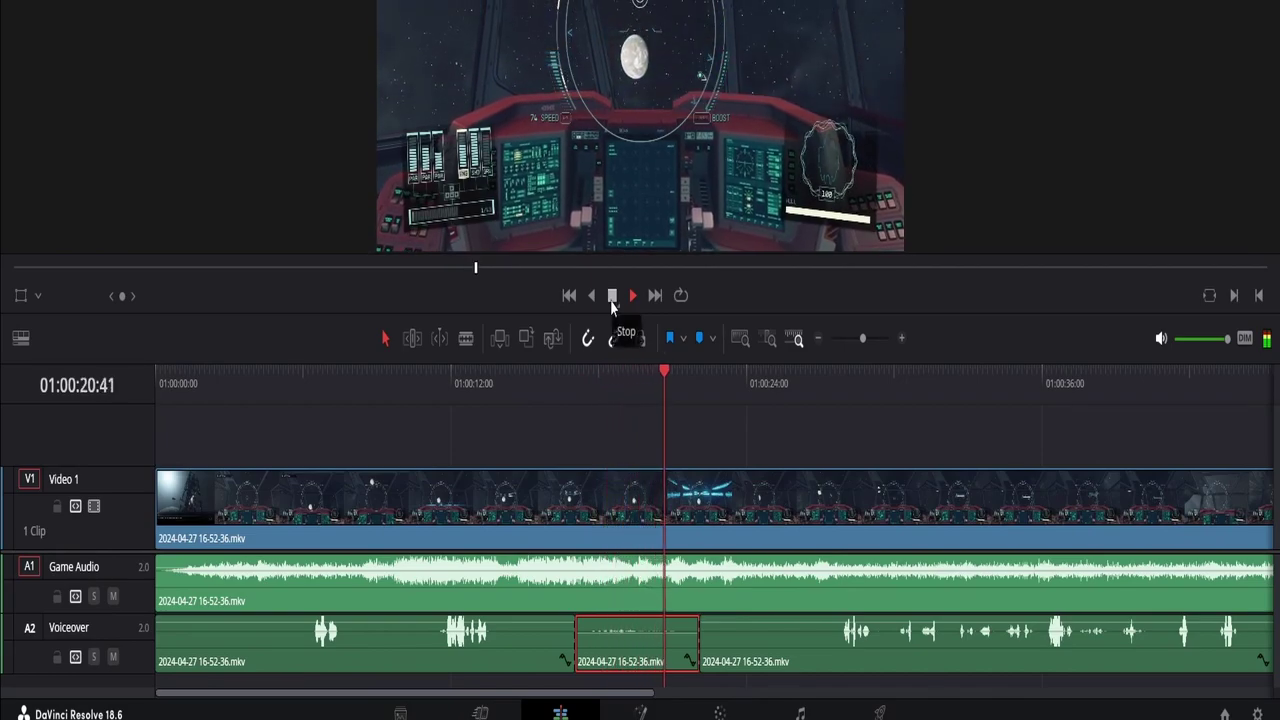
pyautogui.click(612, 296)
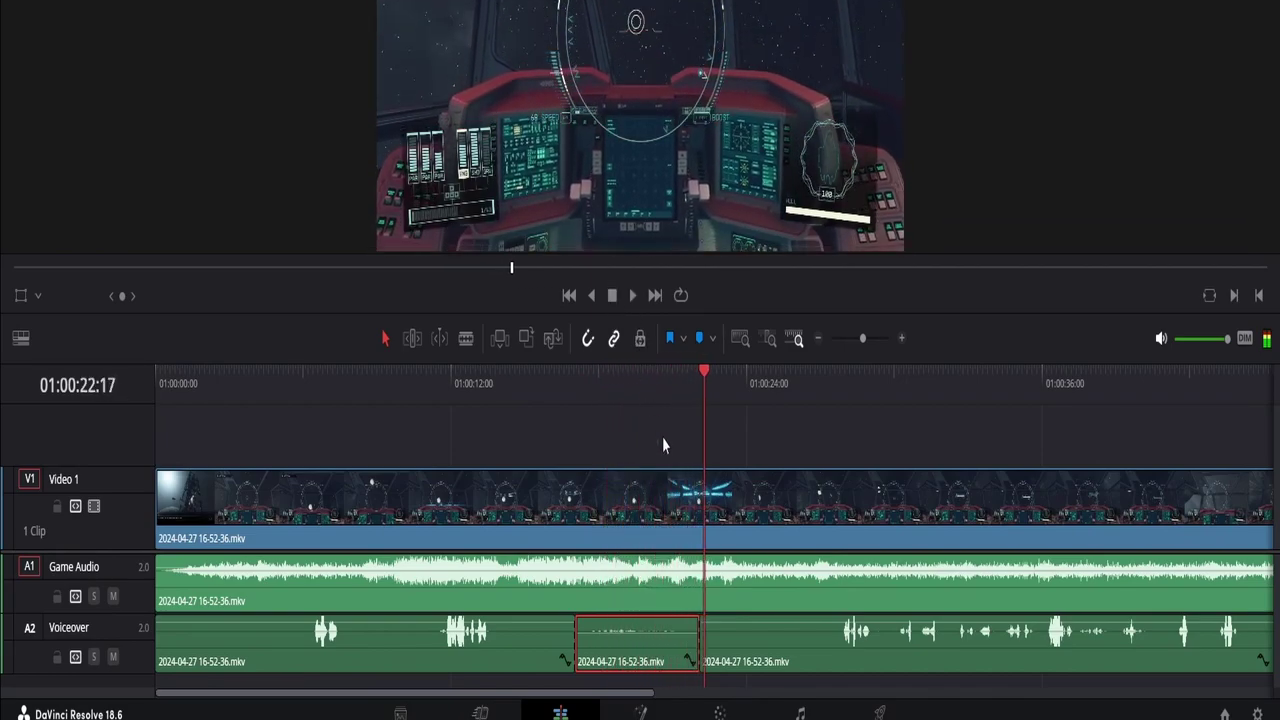
# - Cut the quieted Voiceover piece and split the Game Audio clip at 01:00:27:28
pyautogui.rightClick(661, 643)
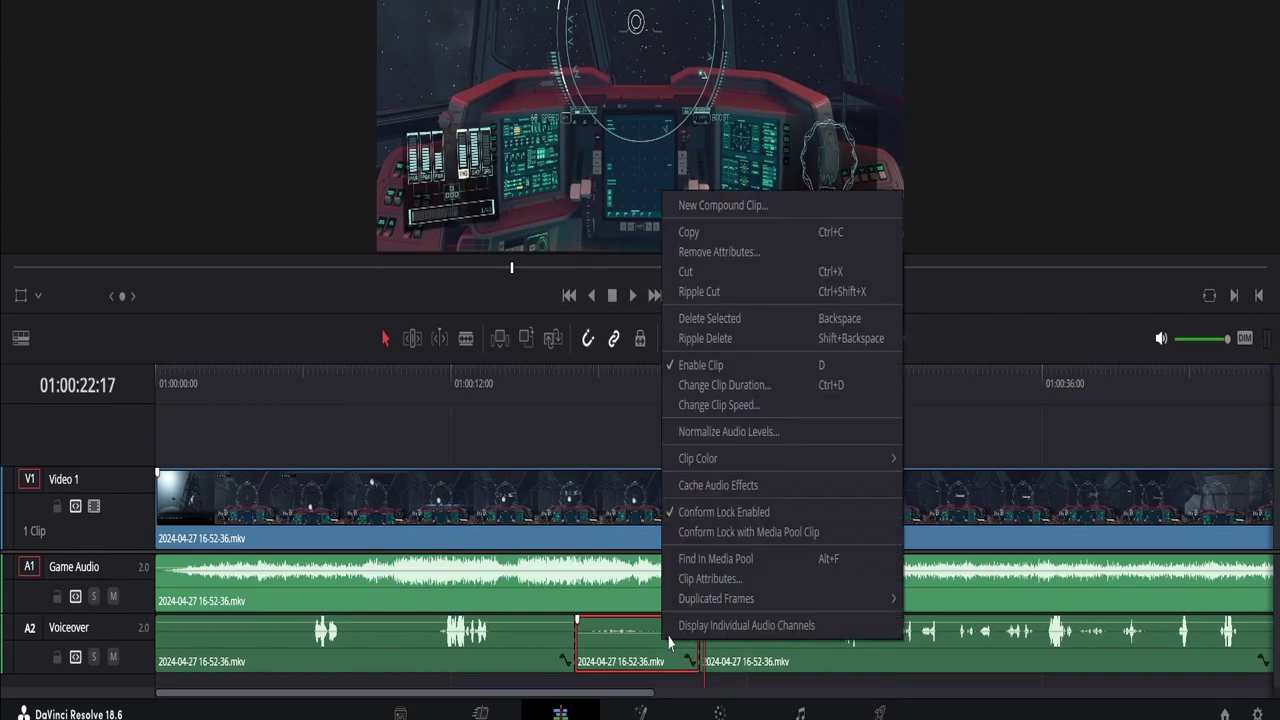
pyautogui.click(686, 272)
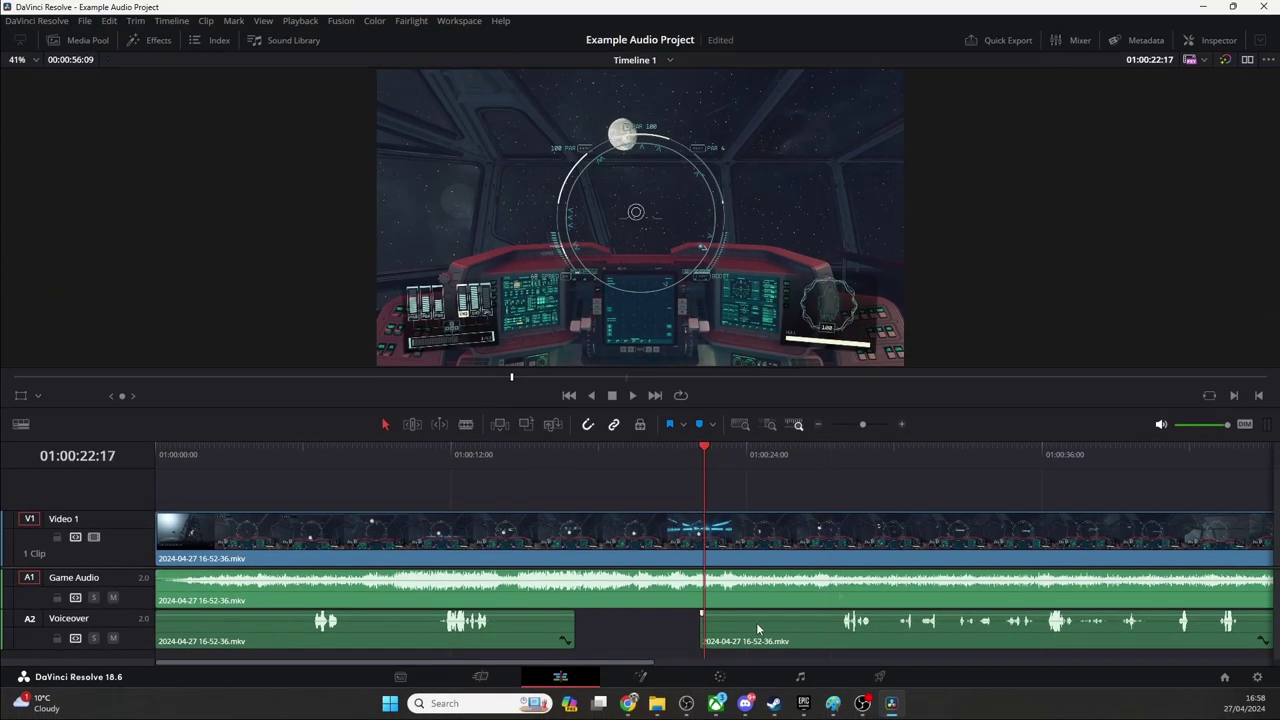
pyautogui.click(835, 587)
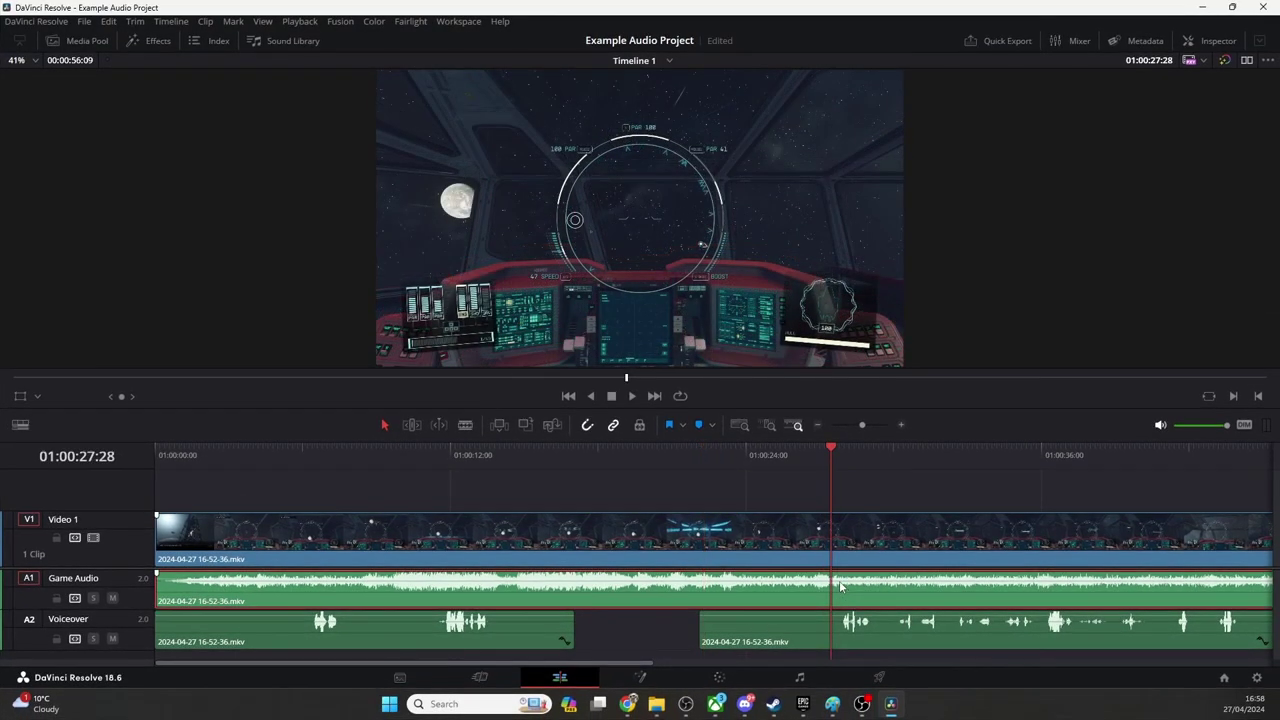
pyautogui.hotkey('ctrl', 'b')
# - Split Game Audio again at 01:00:29:30 and delete the short middle piece
pyautogui.moveTo(831, 455); pyautogui.dragTo(880, 455)
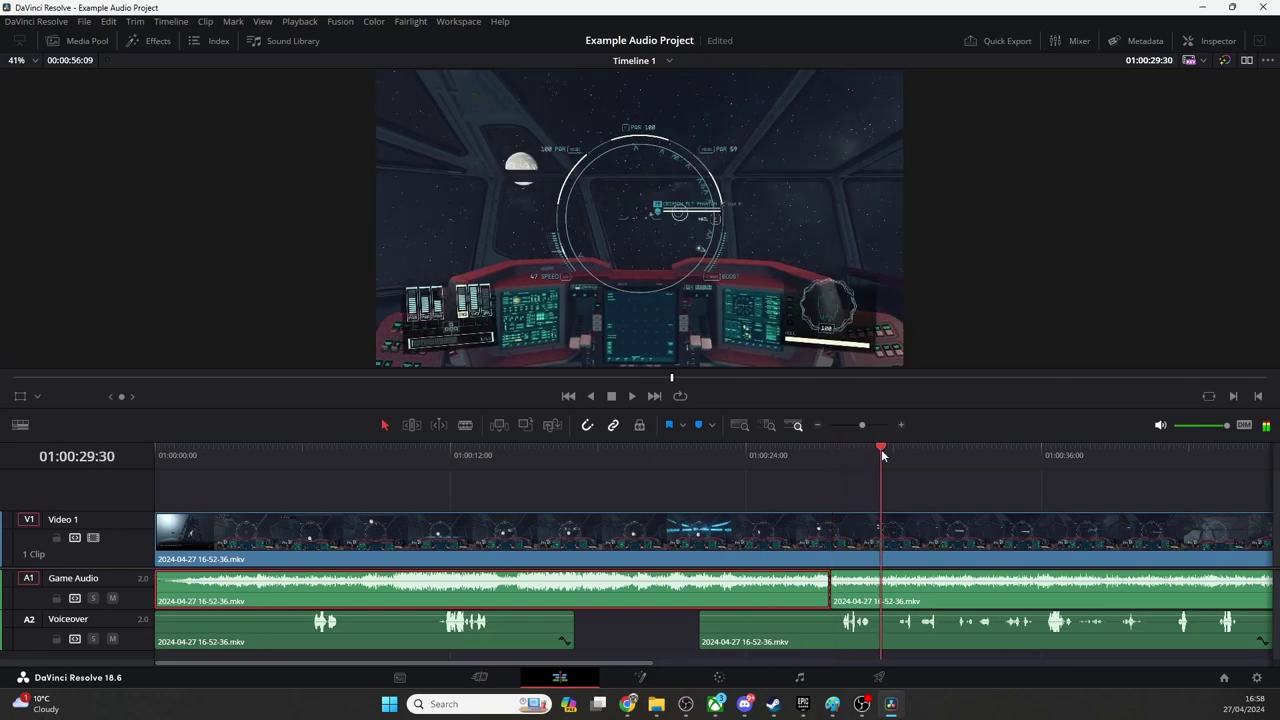
pyautogui.click(881, 597)
pyautogui.hotkey('ctrl', 'b')
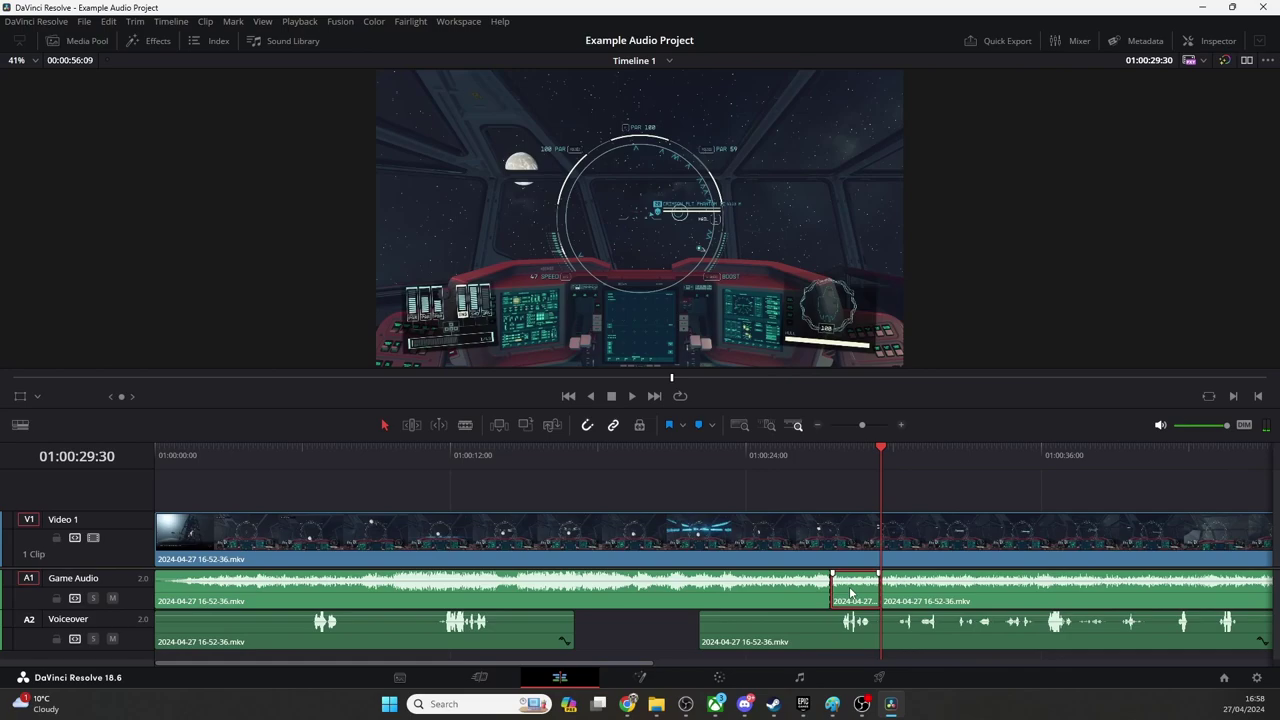
pyautogui.rightClick(851, 594)
pyautogui.click(880, 341)
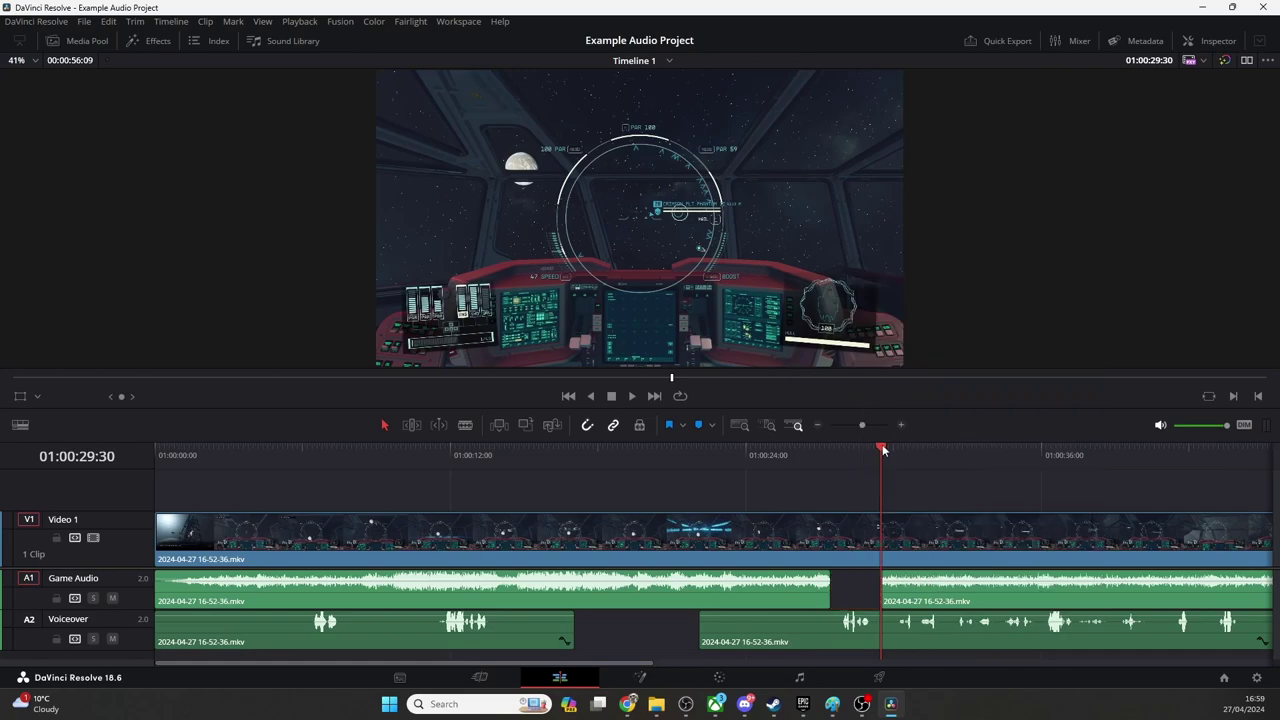
# - Play back from the gap's start to check the removed Game Audio section
pyautogui.moveTo(883, 450); pyautogui.dragTo(830, 450)
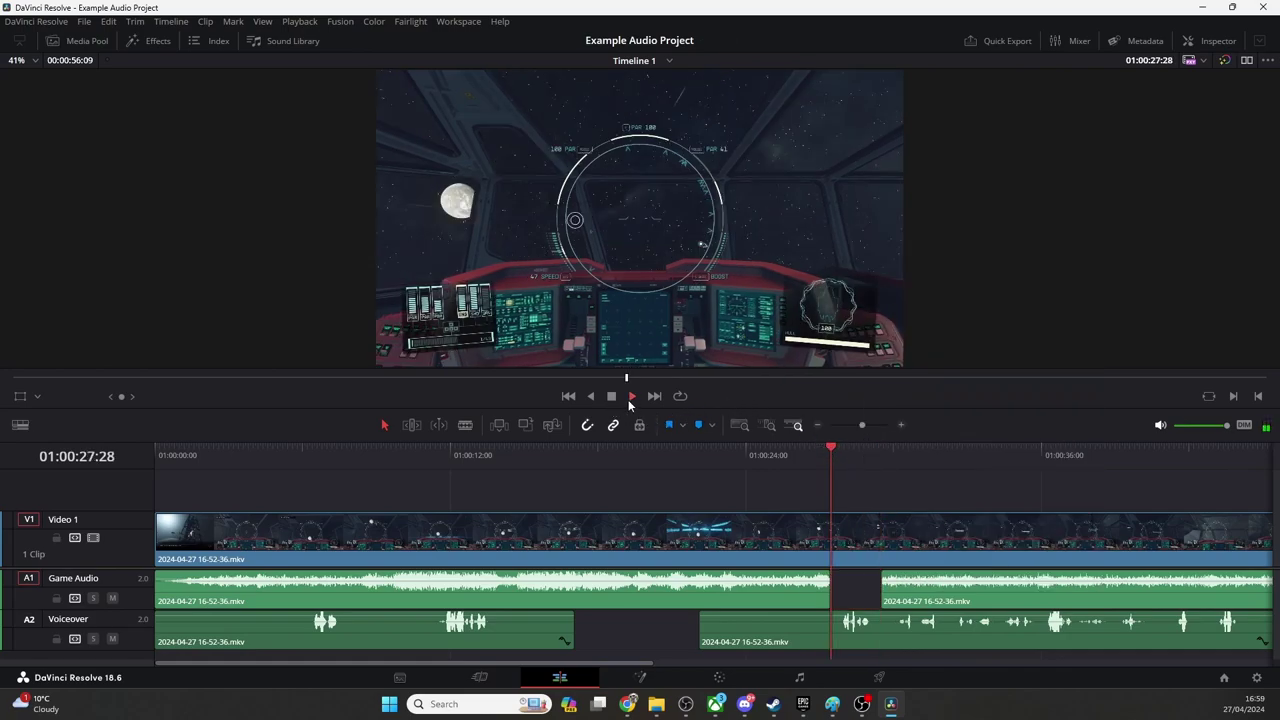
pyautogui.click(630, 396)
pyautogui.click(613, 397)
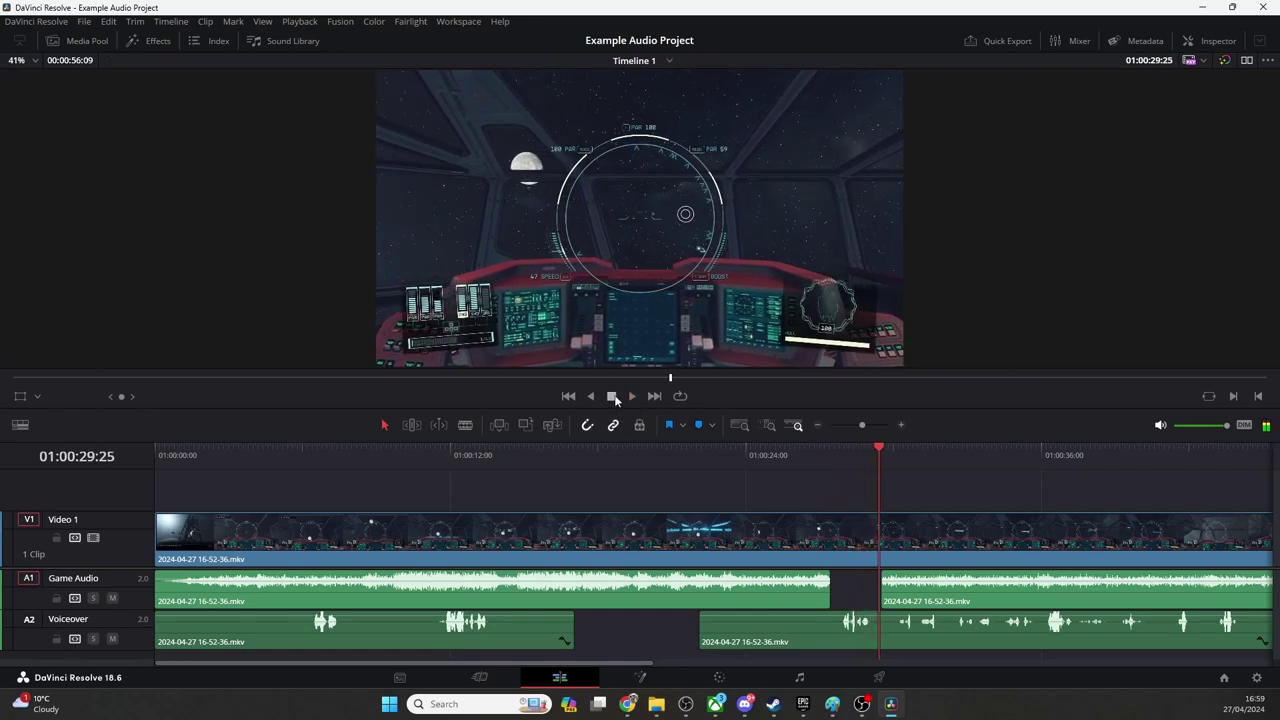
pyautogui.click(625, 396)
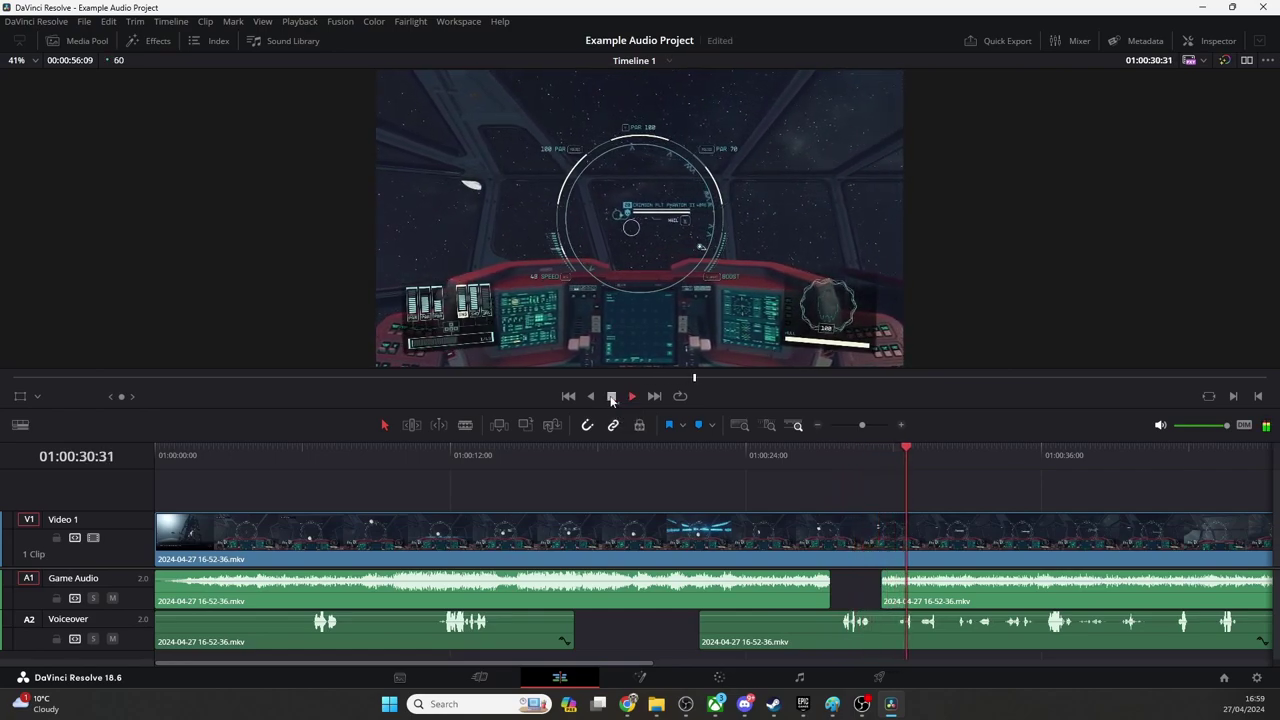
pyautogui.click(612, 397)
pyautogui.click(629, 396)
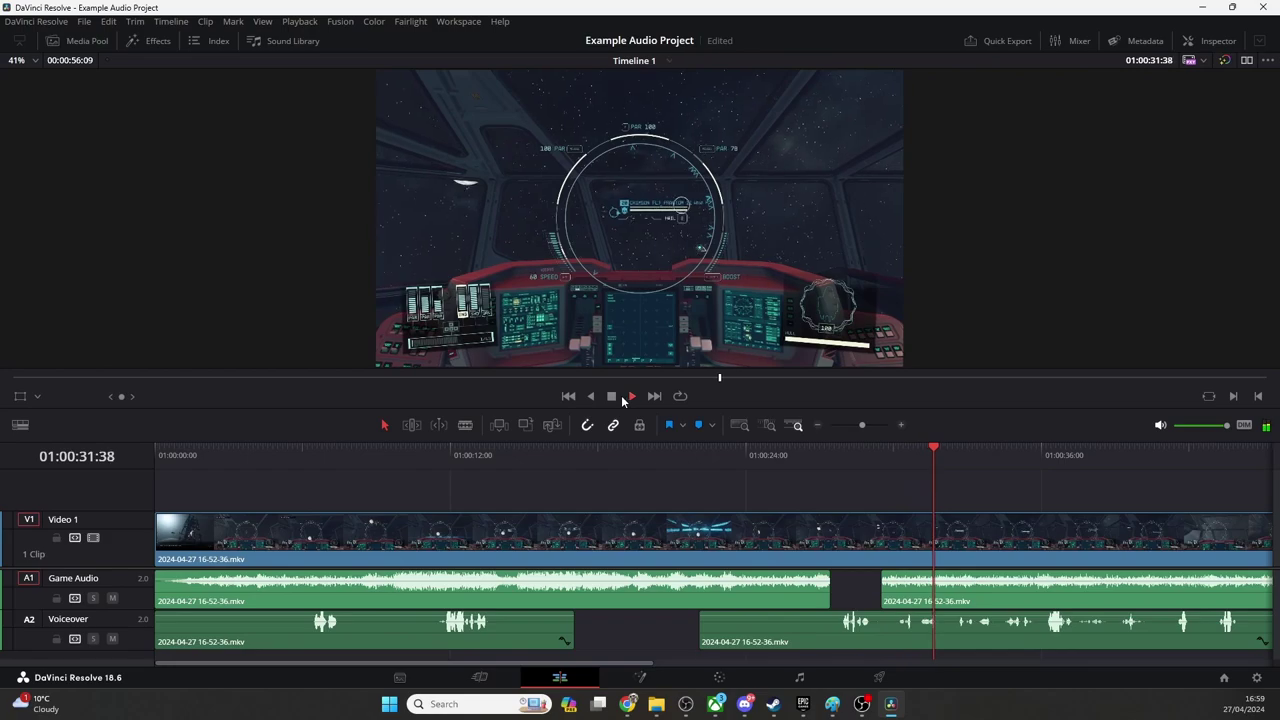